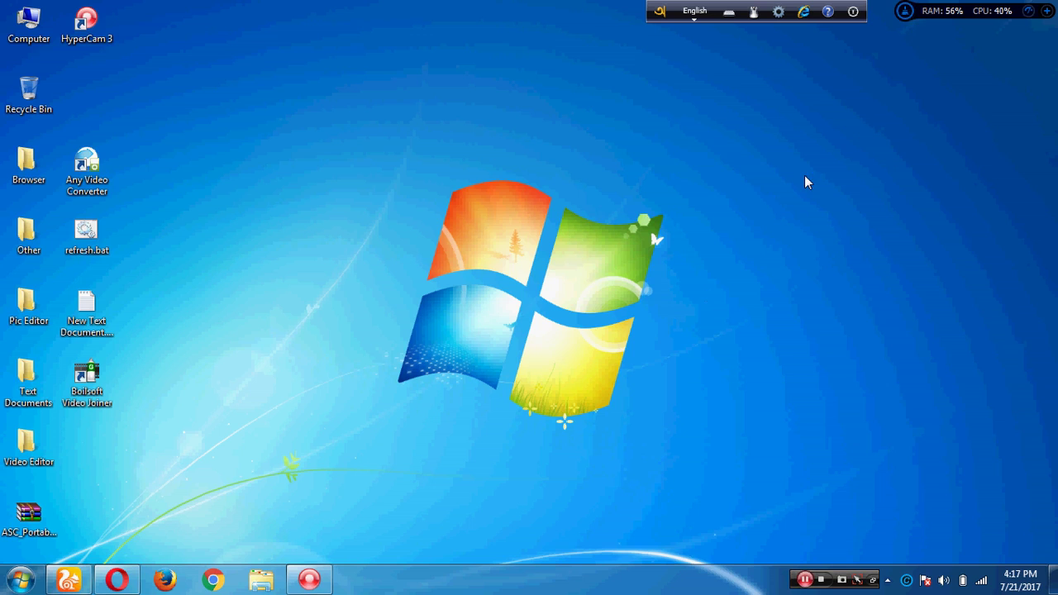
Launch the Opera browser from its taskbar icon
{"action": "left_click", "coordinate": [117, 579]}
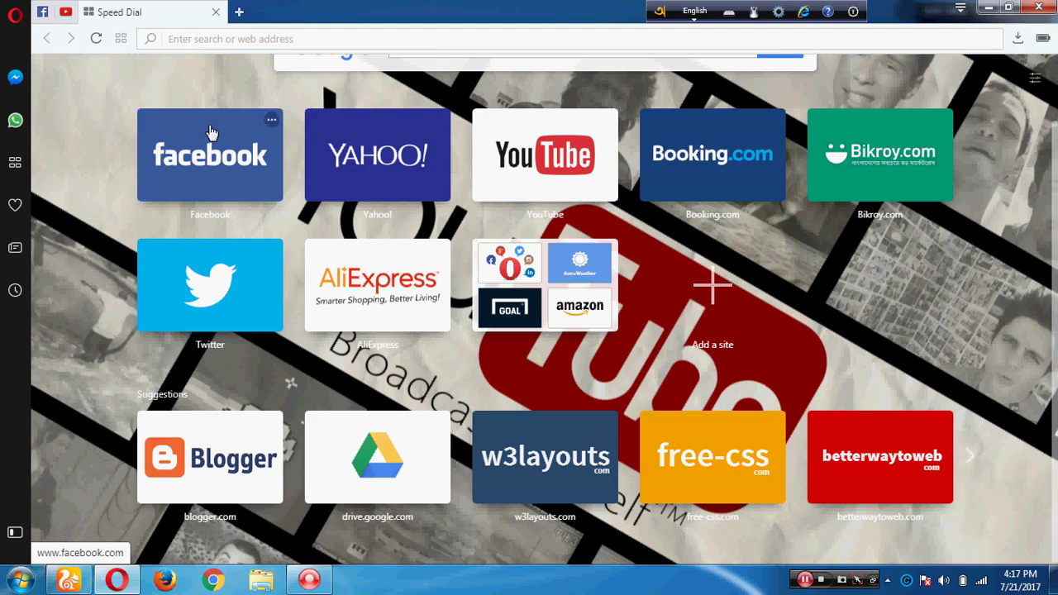
Search for gmail.com from the address bar and open the Gmail inbox from the results
{"action": "left_click", "coordinate": [188, 37]}
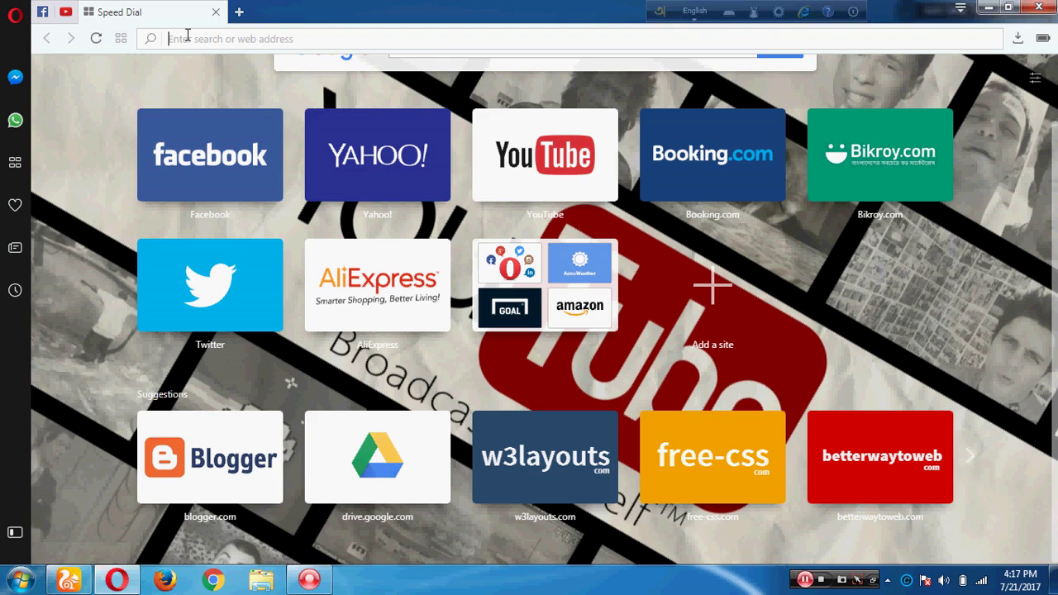
{"action": "type", "text": "gma"}
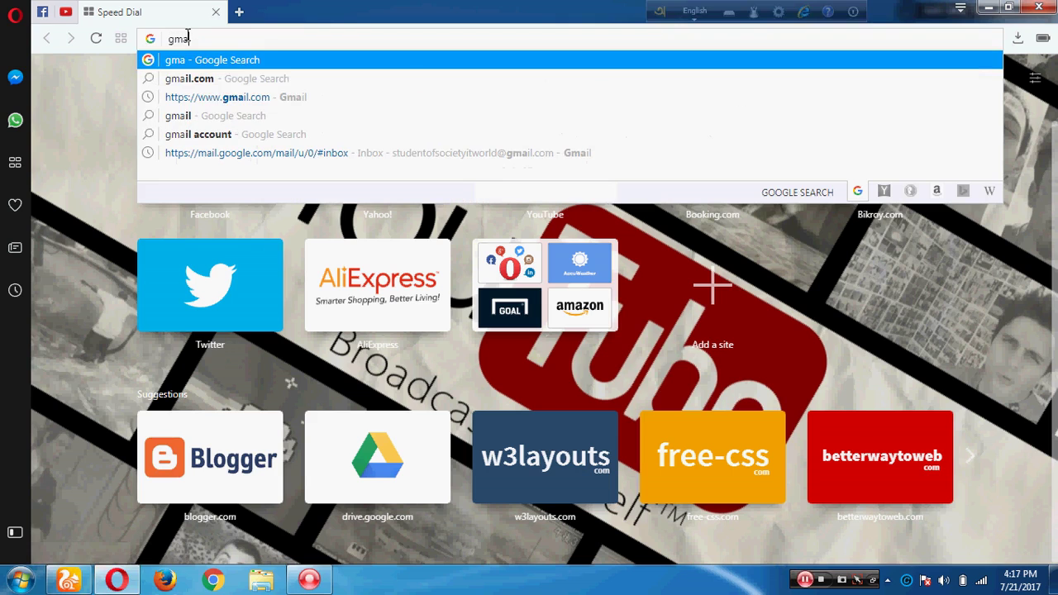
{"action": "left_click", "coordinate": [199, 77]}
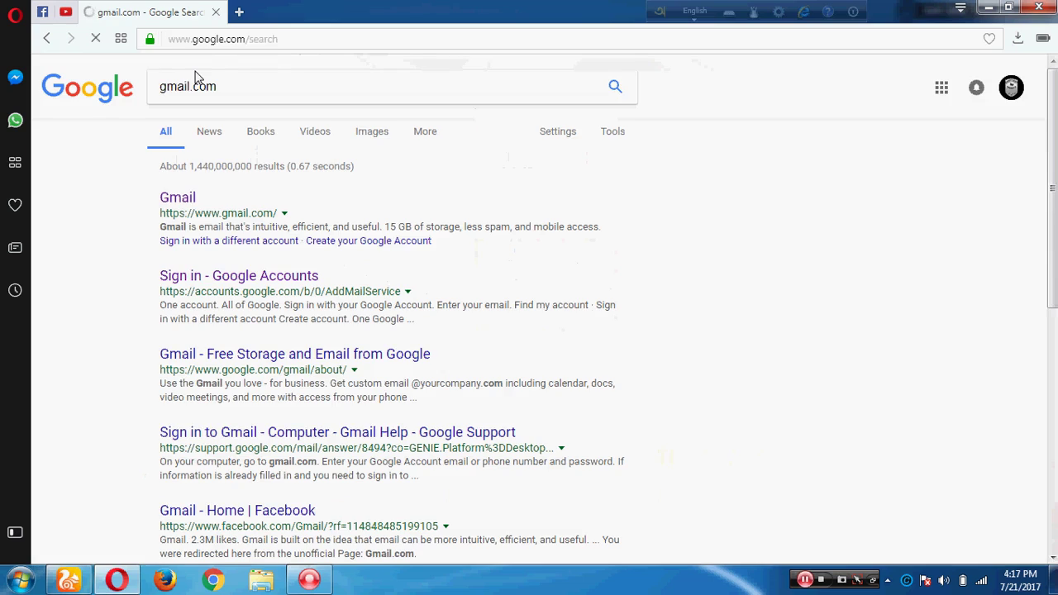
{"action": "left_click", "coordinate": [212, 278]}
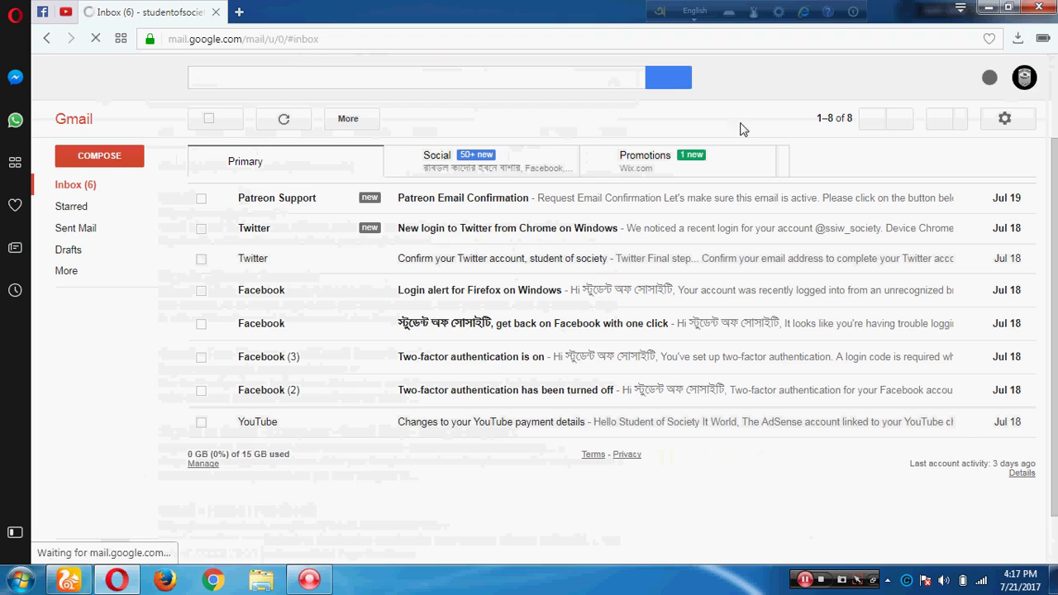
Sign out of Gmail, then choose Use another account and More options > Create account
{"action": "left_click", "coordinate": [1022, 83]}
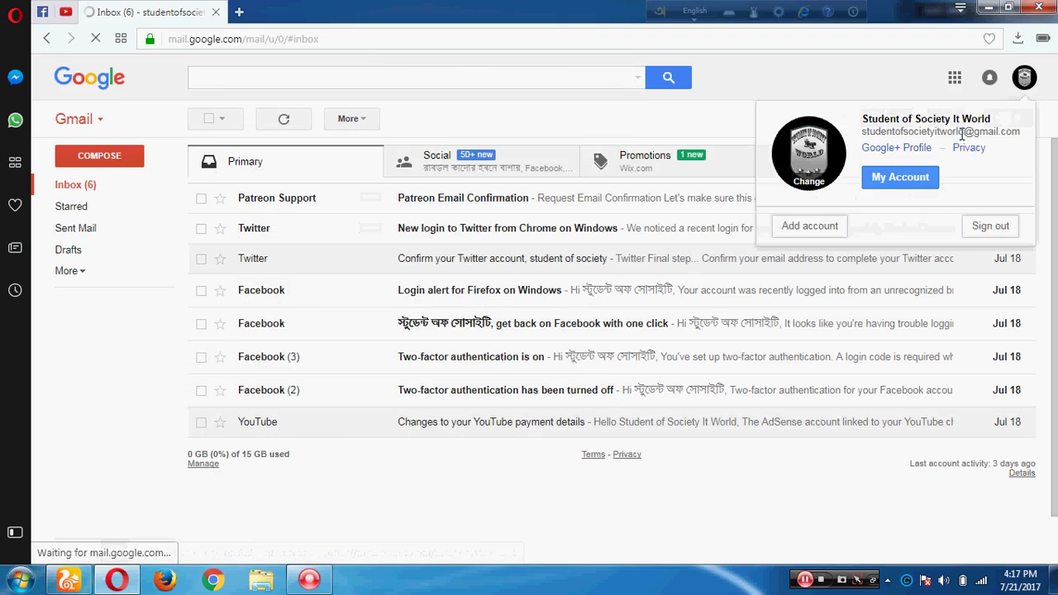
{"action": "left_click", "coordinate": [977, 235]}
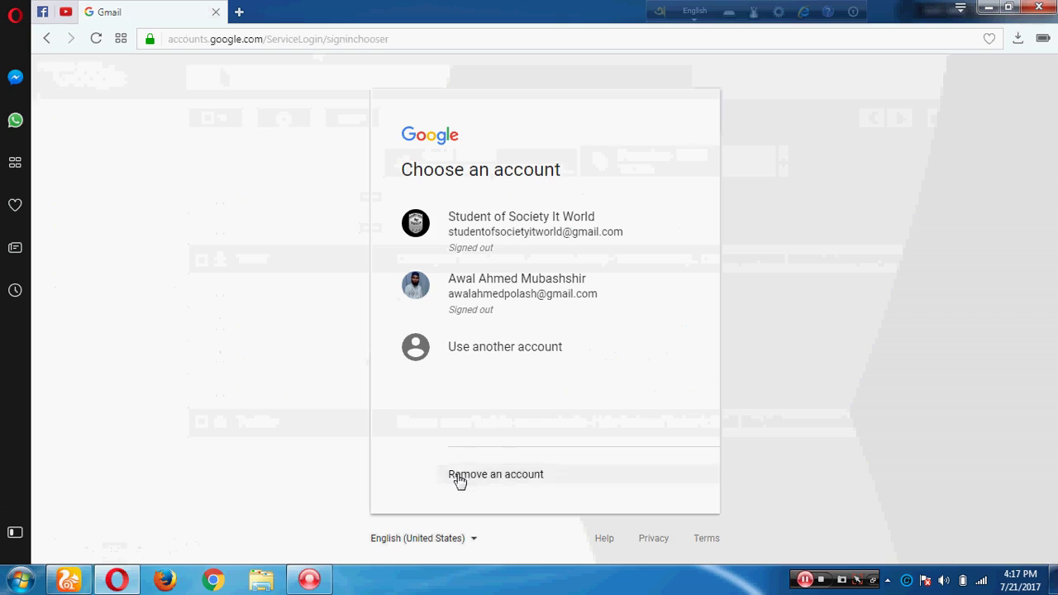
{"action": "left_click", "coordinate": [464, 367]}
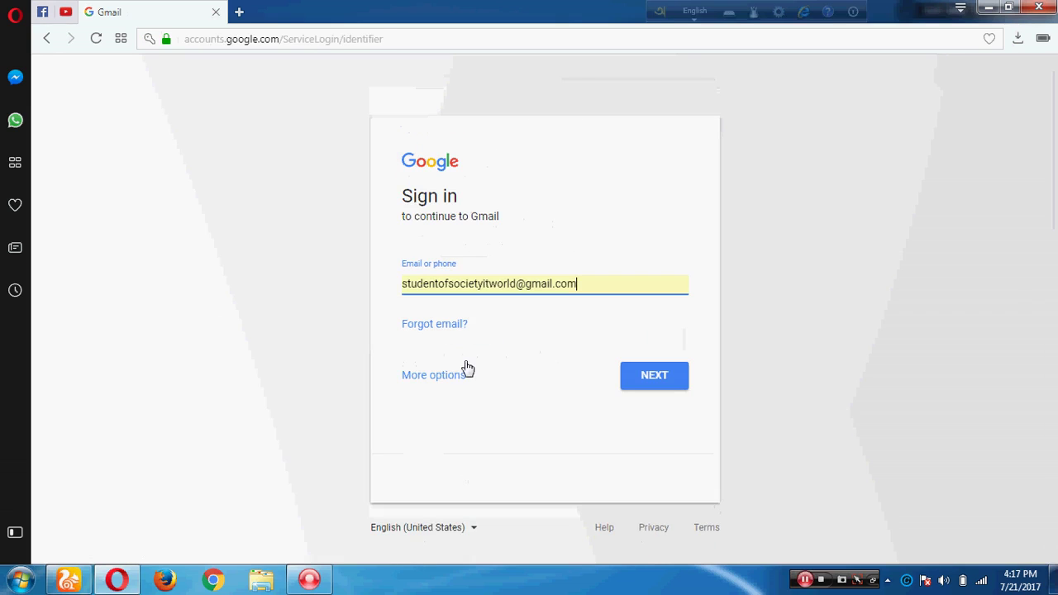
{"action": "left_click", "coordinate": [461, 378]}
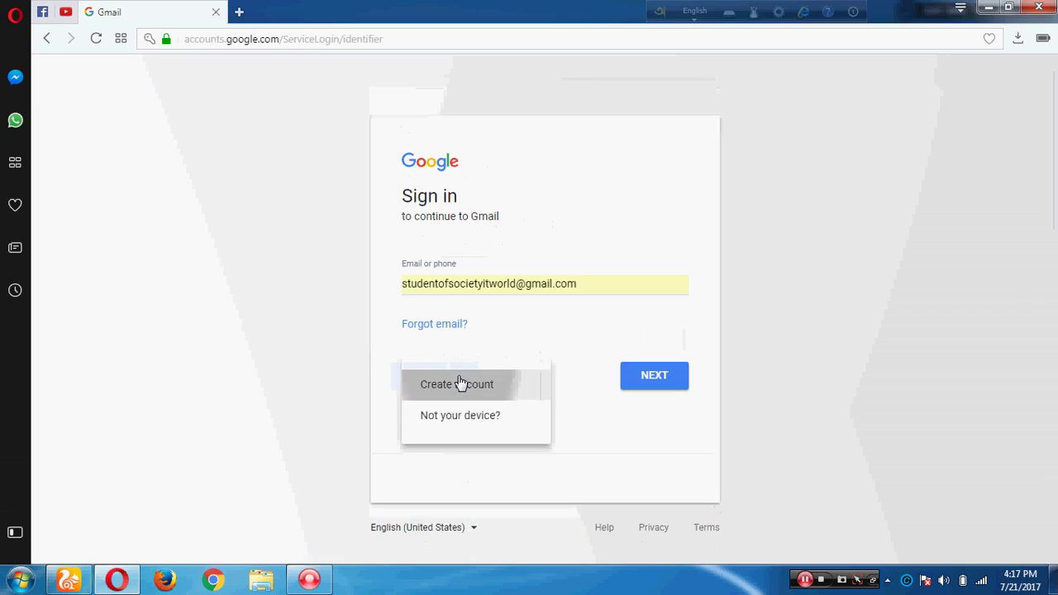
{"action": "left_click", "coordinate": [461, 382]}
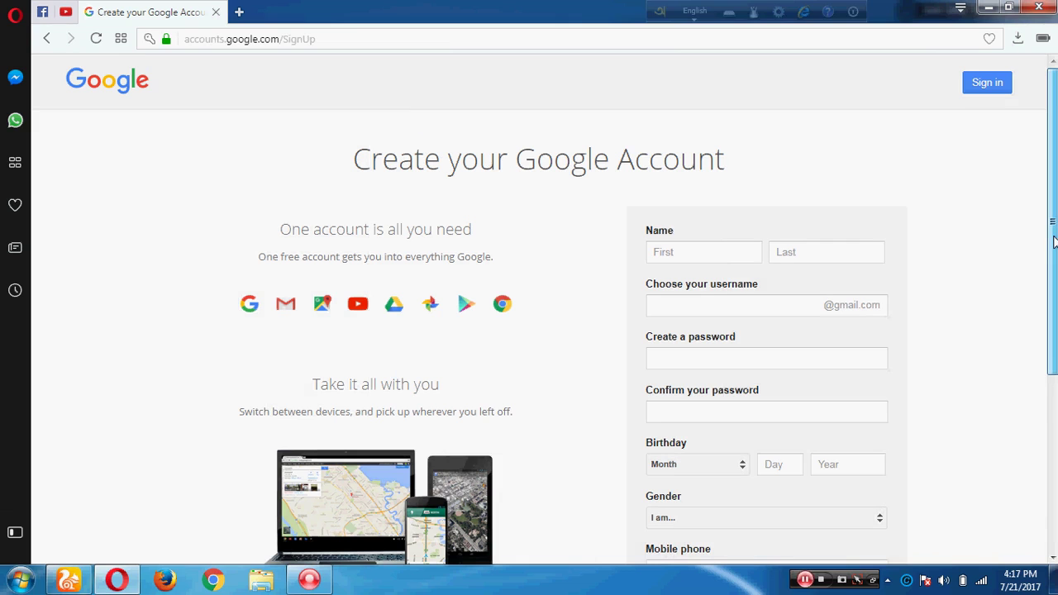
Enter the account holder's first and last name in the sign-up form
{"action": "mouse_move", "coordinate": [1054, 240]}
{"action": "left_mouse_down"}
{"action": "mouse_move", "coordinate": [1039, 397]}
{"action": "mouse_move", "coordinate": [1047, 252]}
{"action": "left_mouse_up"}
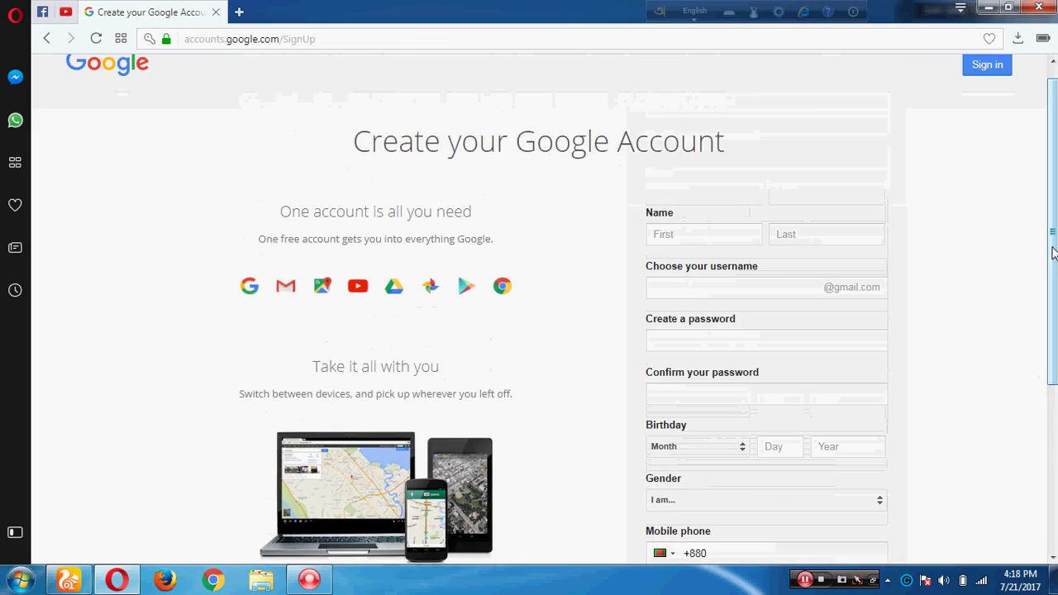
{"action": "left_click", "coordinate": [708, 238]}
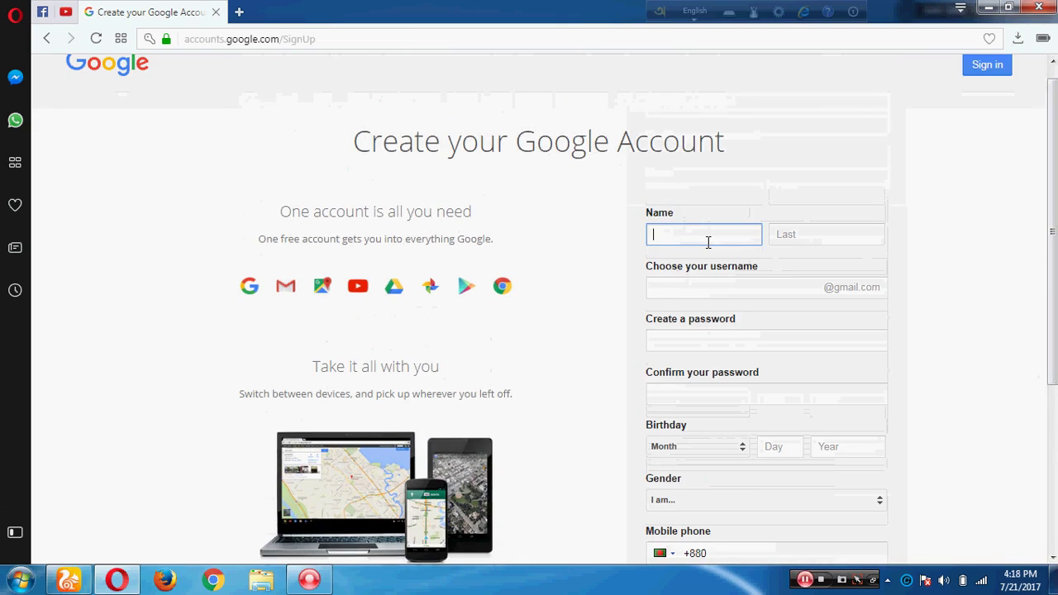
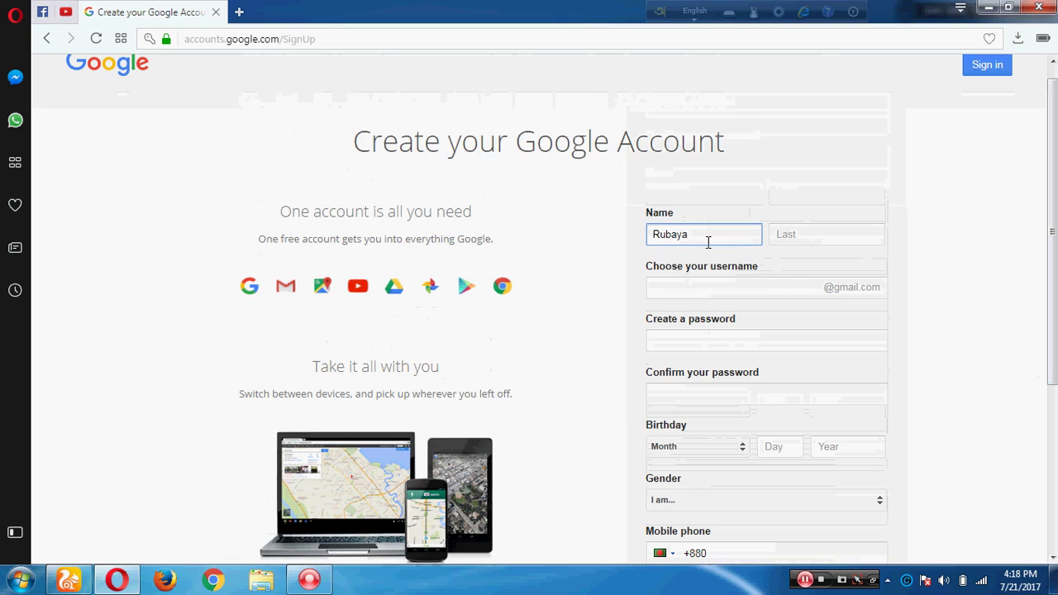
{"action": "left_click", "coordinate": [785, 236]}
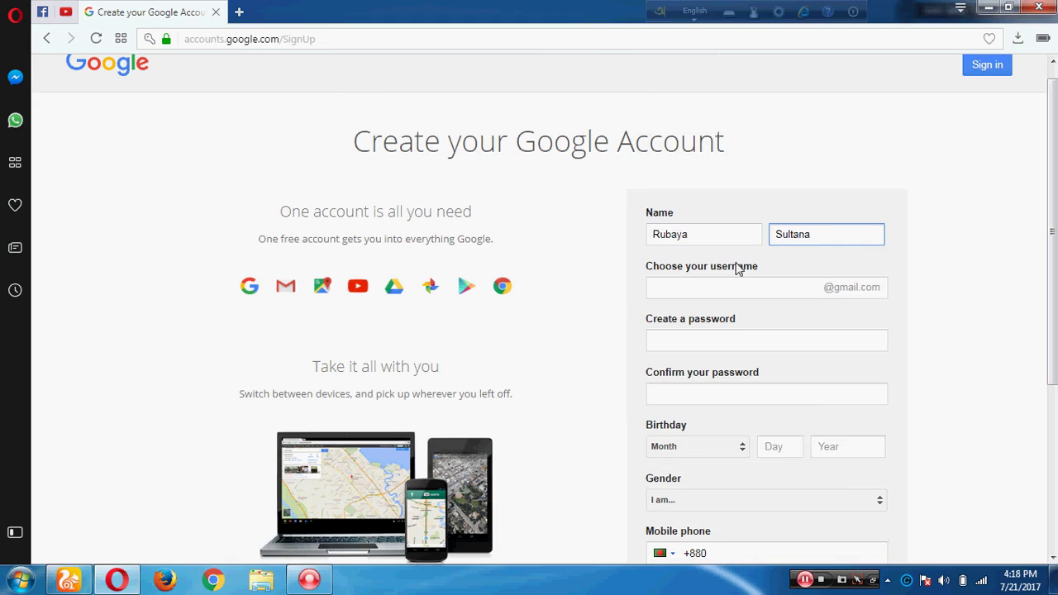
Type a username, then pick an available suggested username after it is reported as taken
{"action": "left_click", "coordinate": [714, 286]}
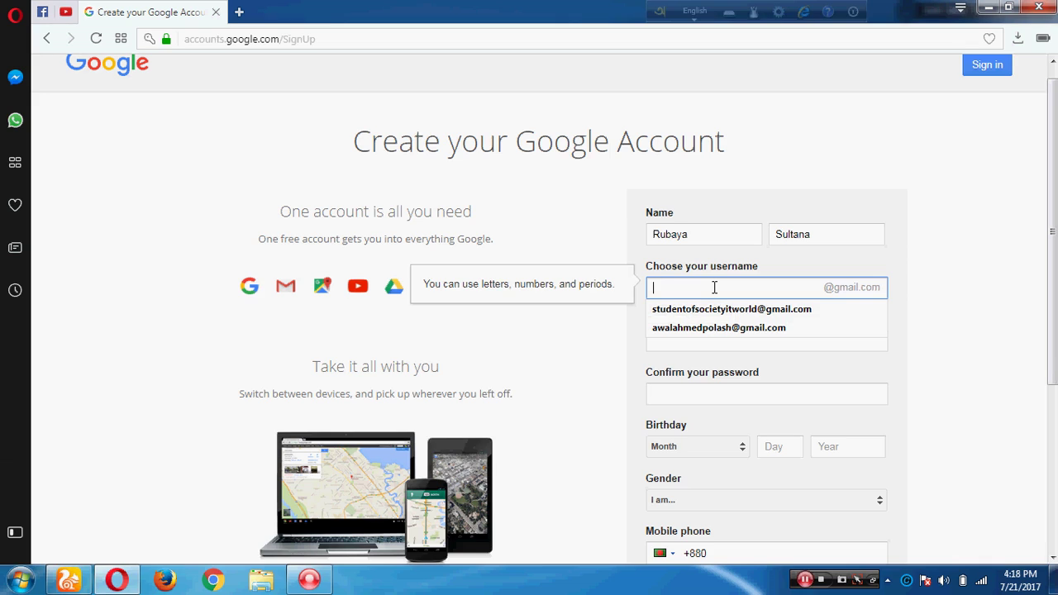
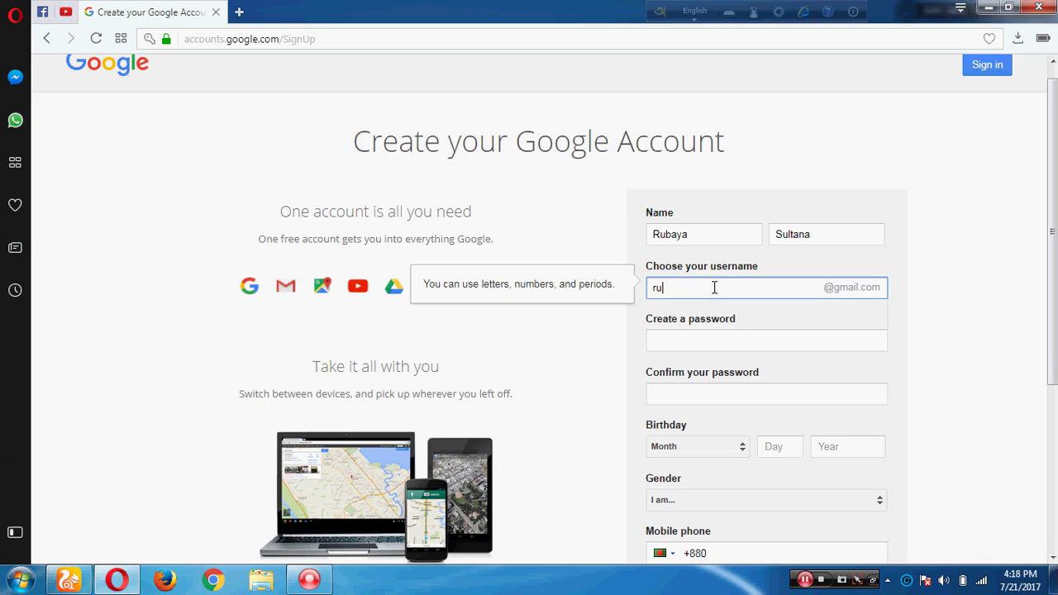
{"action": "left_click", "coordinate": [713, 339]}
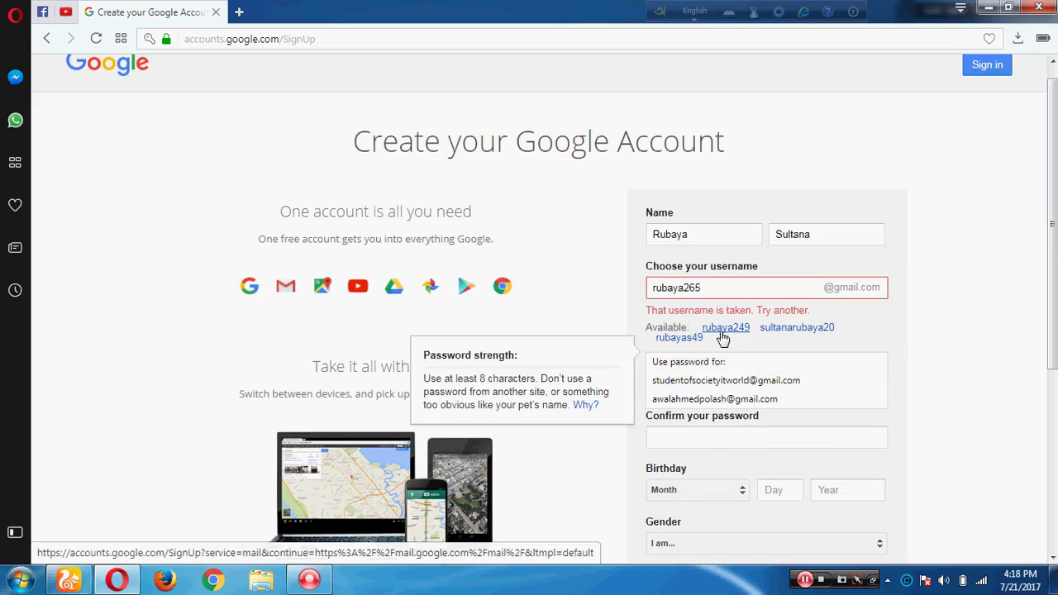
{"action": "left_click", "coordinate": [722, 329]}
Enter a password and a first, mismatched confirmation entry
{"action": "left_click", "coordinate": [701, 342]}
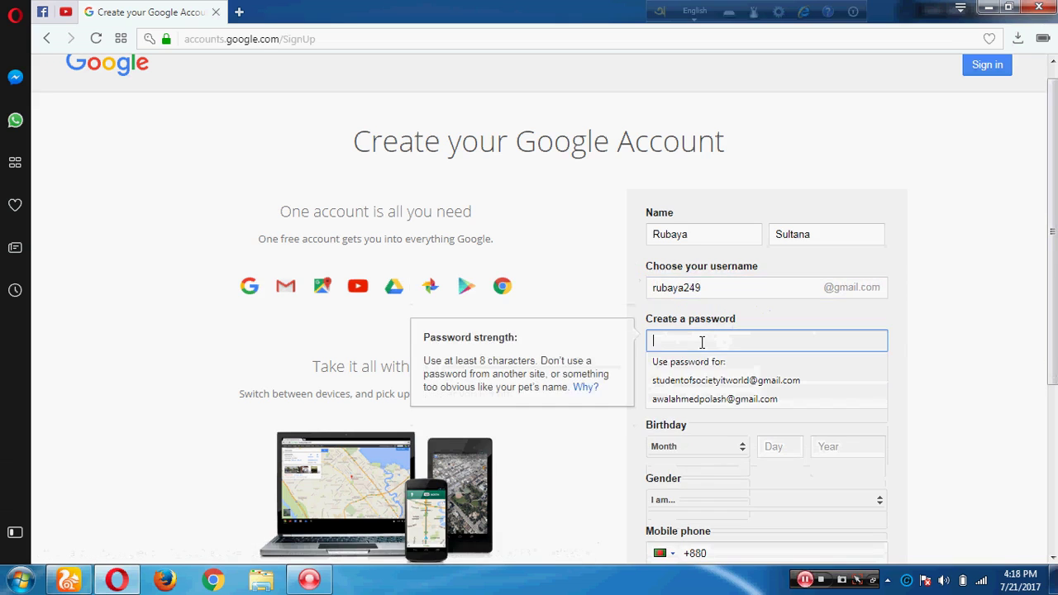
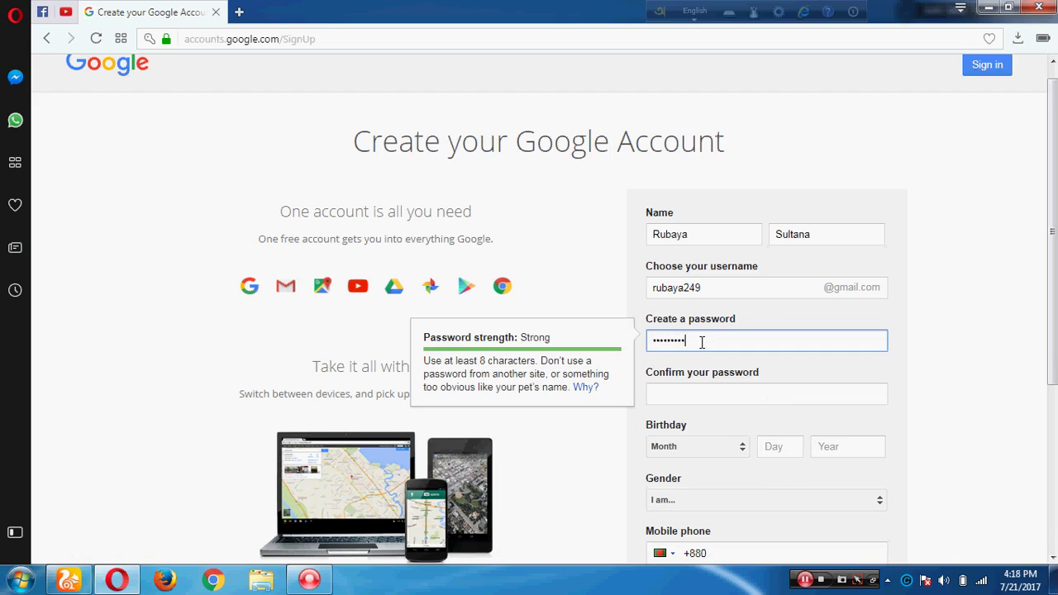
{"action": "left_click", "coordinate": [700, 400]}
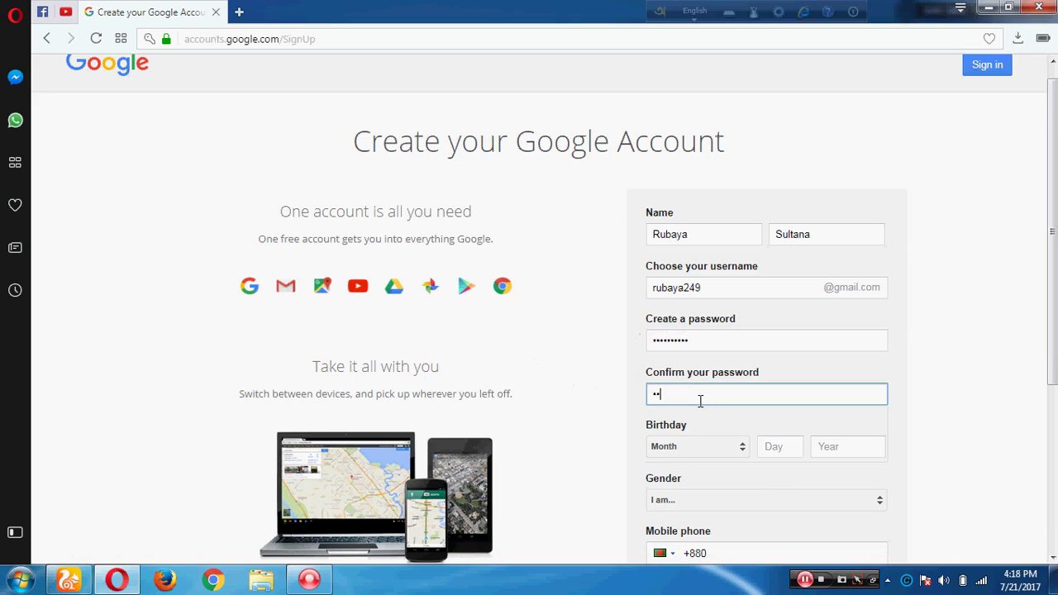
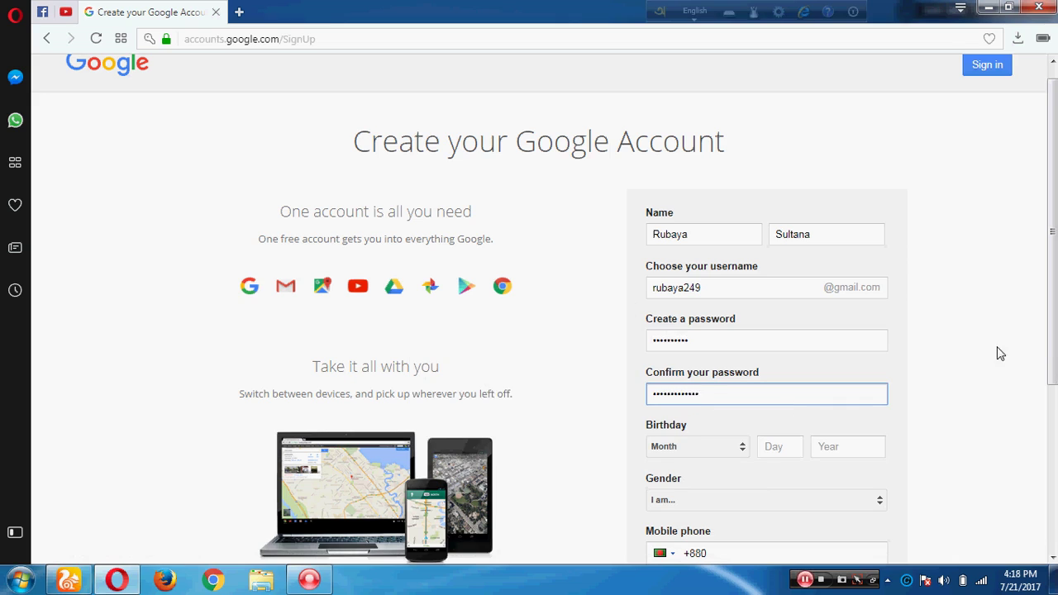
Retype a strong password and start entering it again in Confirm your password
{"action": "left_click_drag", "start_coordinate": [1039, 334], "coordinate": [1043, 404]}
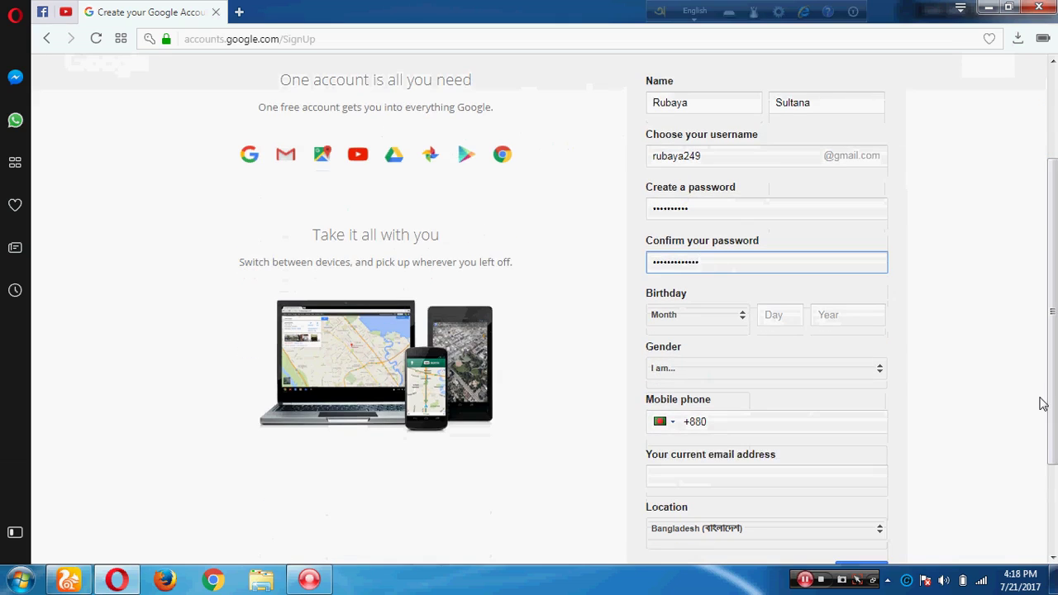
{"action": "left_click", "coordinate": [745, 320]}
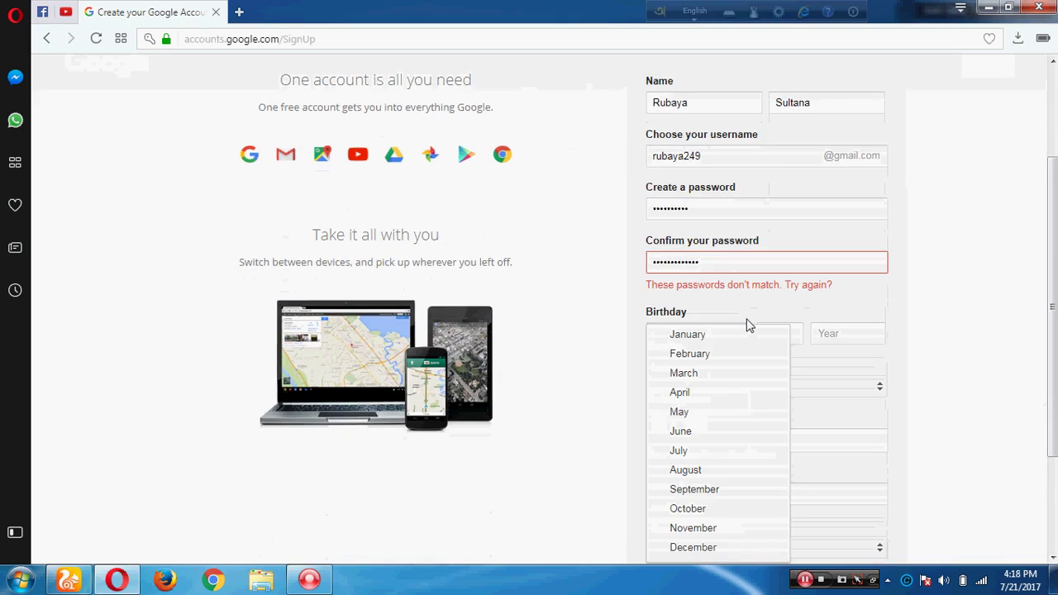
{"action": "left_click", "coordinate": [707, 217]}
{"action": "key", "text": "BackSpace"}
{"action": "key", "text": "BackSpace"}
{"action": "key", "text": "BackSpace"}
{"action": "key", "text": "BackSpace"}
{"action": "key", "text": "BackSpace"}
{"action": "key", "text": "BackSpace"}
{"action": "key", "text": "BackSpace"}
{"action": "key", "text": "BackSpace"}
{"action": "key", "text": "BackSpace"}
{"action": "key", "text": "BackSpace"}
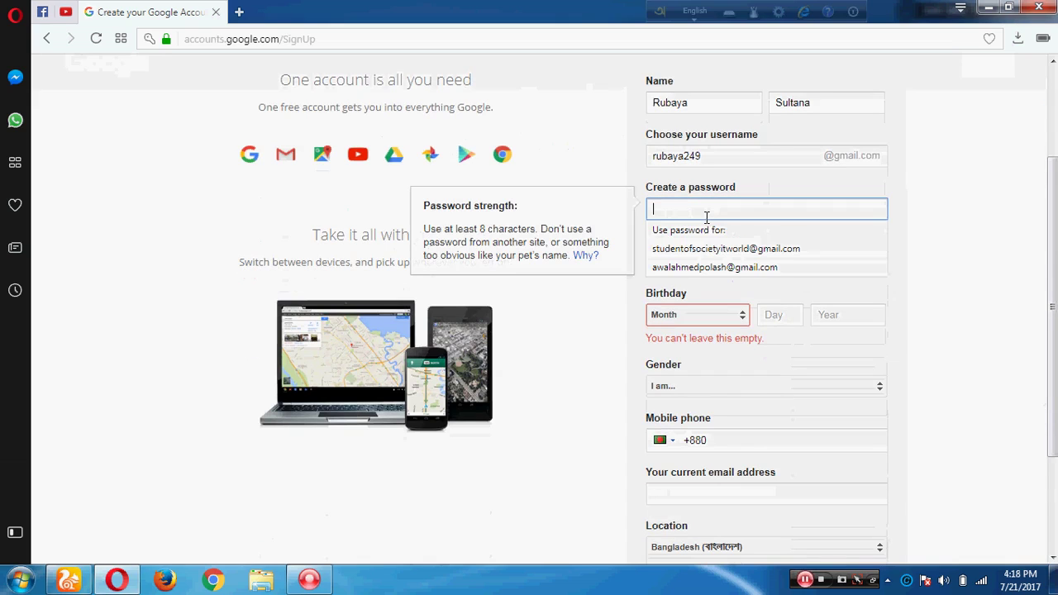
{"action": "type", "text": "•••"}
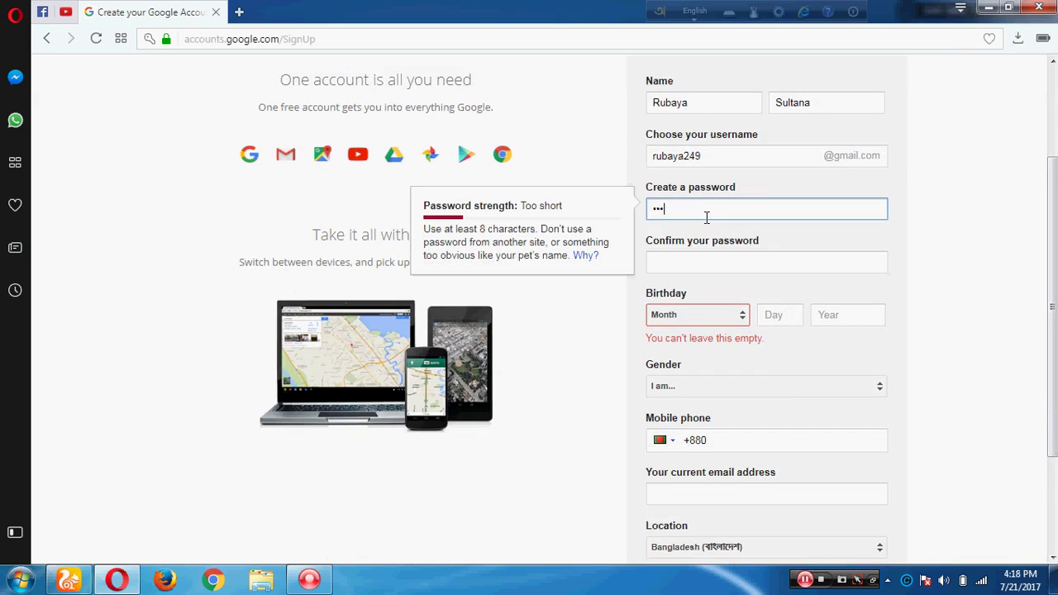
{"action": "type", "text": "•••••"}
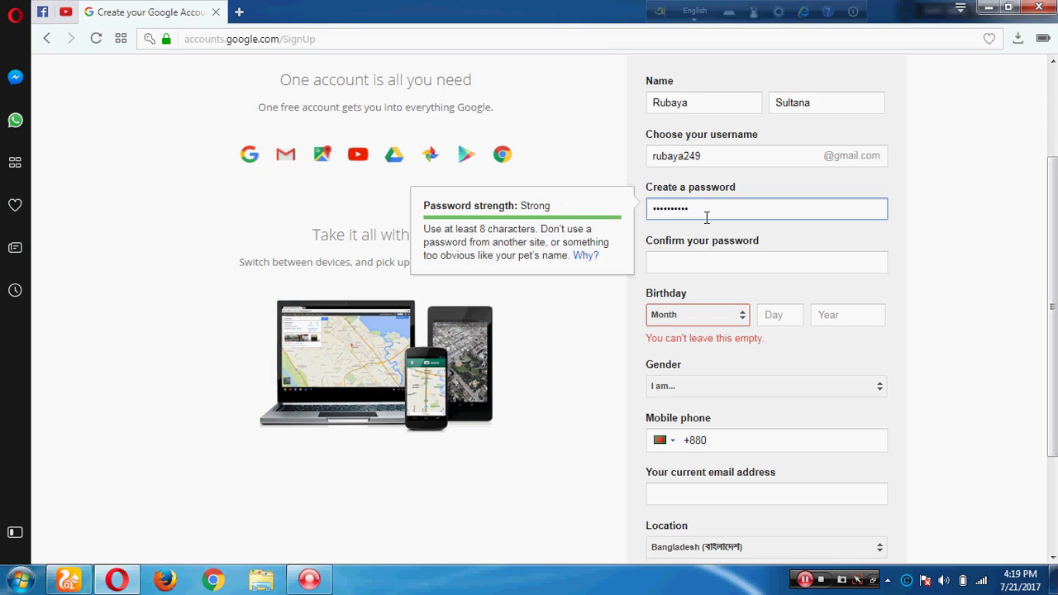
{"action": "type", "text": "•"}
{"action": "key", "text": "ctrl+a"}
{"action": "left_click", "coordinate": [700, 264]}
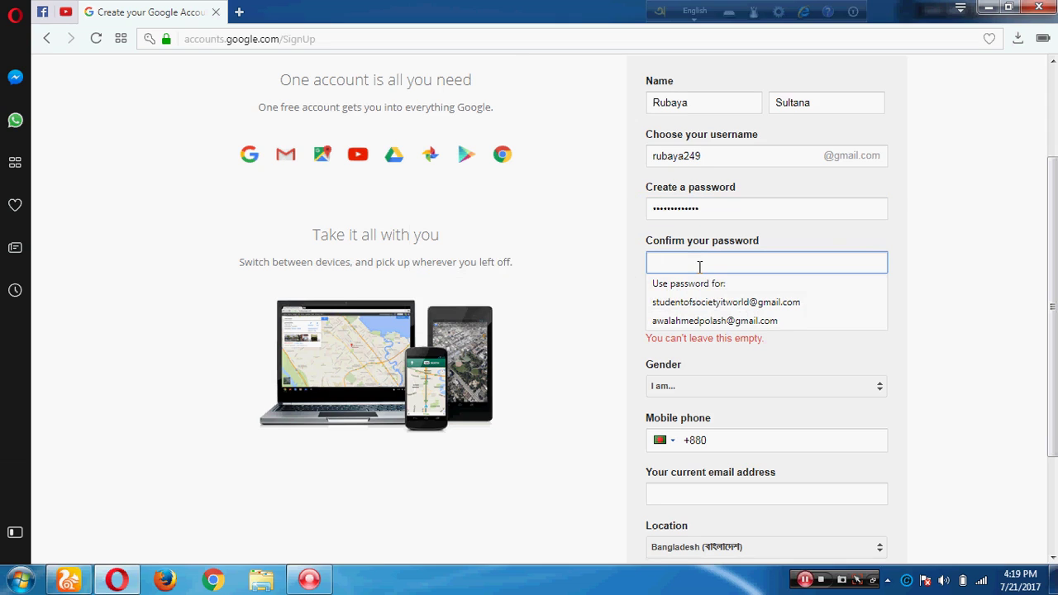
{"action": "type", "text": "r"}
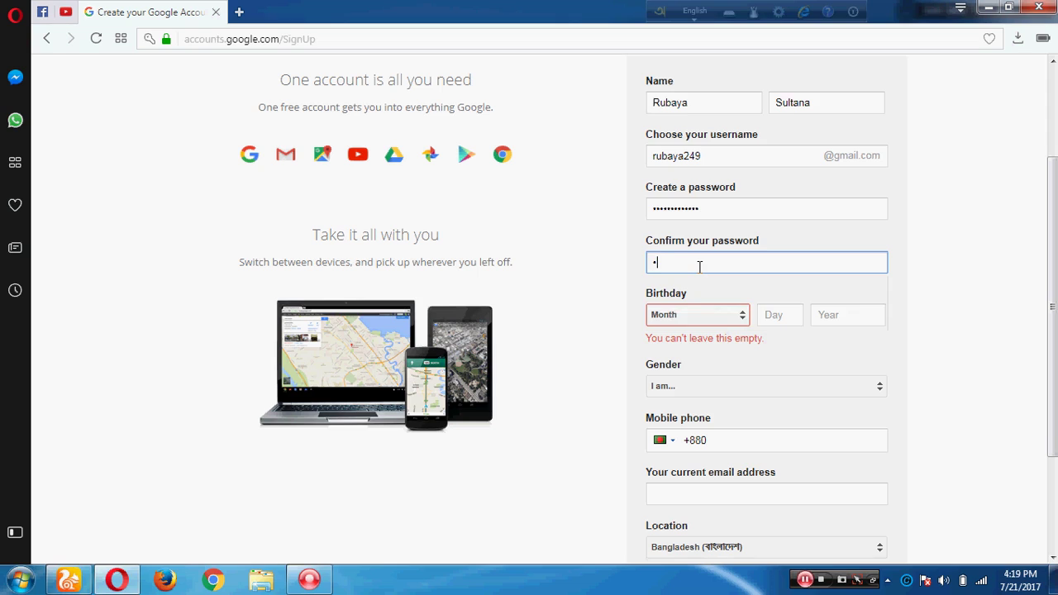
{"action": "type", "text": "•••••"}
Choose February, enter day 12 and year 1996, and select Female as gender
{"action": "left_click", "coordinate": [709, 315]}
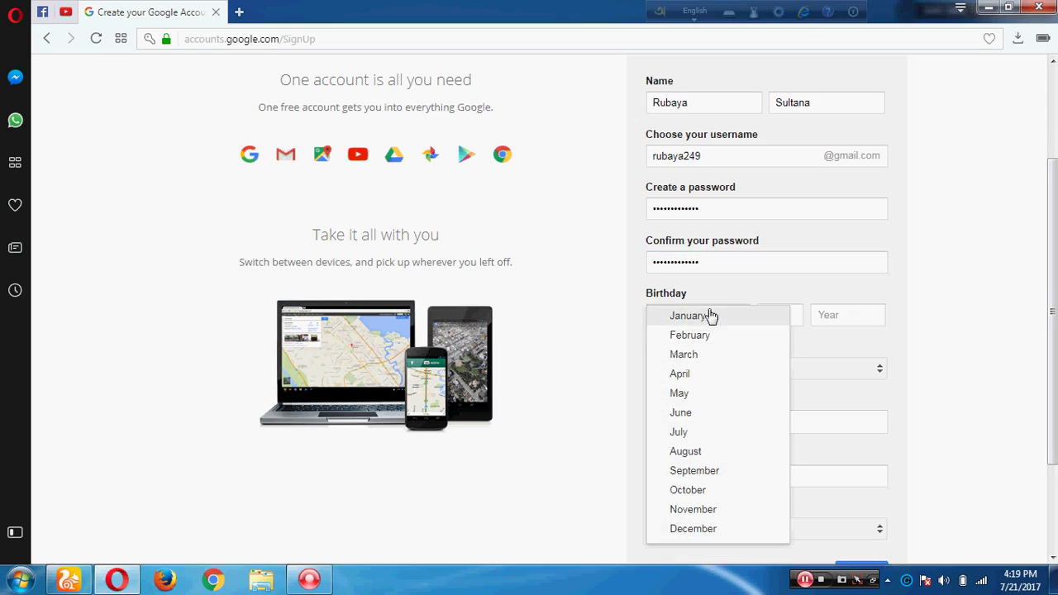
{"action": "left_click", "coordinate": [706, 334]}
{"action": "left_click", "coordinate": [785, 314]}
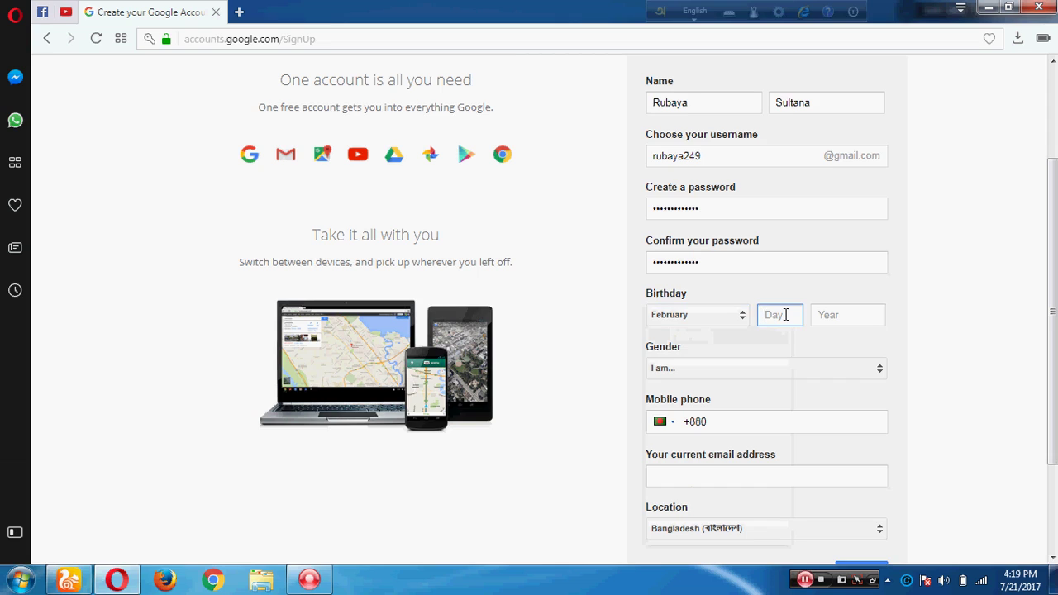
{"action": "type", "text": "12"}
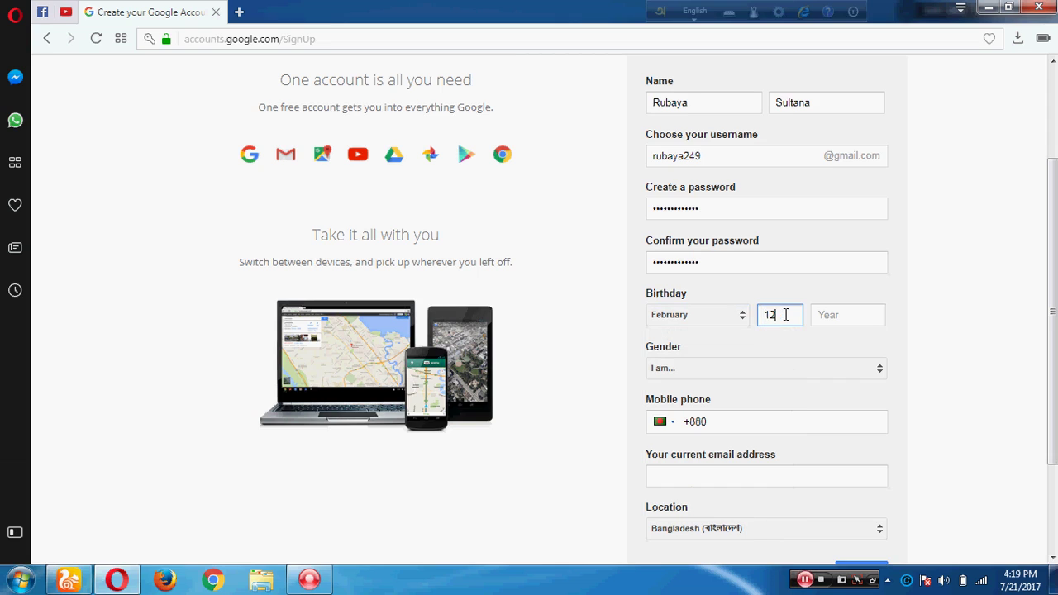
{"action": "left_click", "coordinate": [832, 323]}
{"action": "type", "text": "1996"}
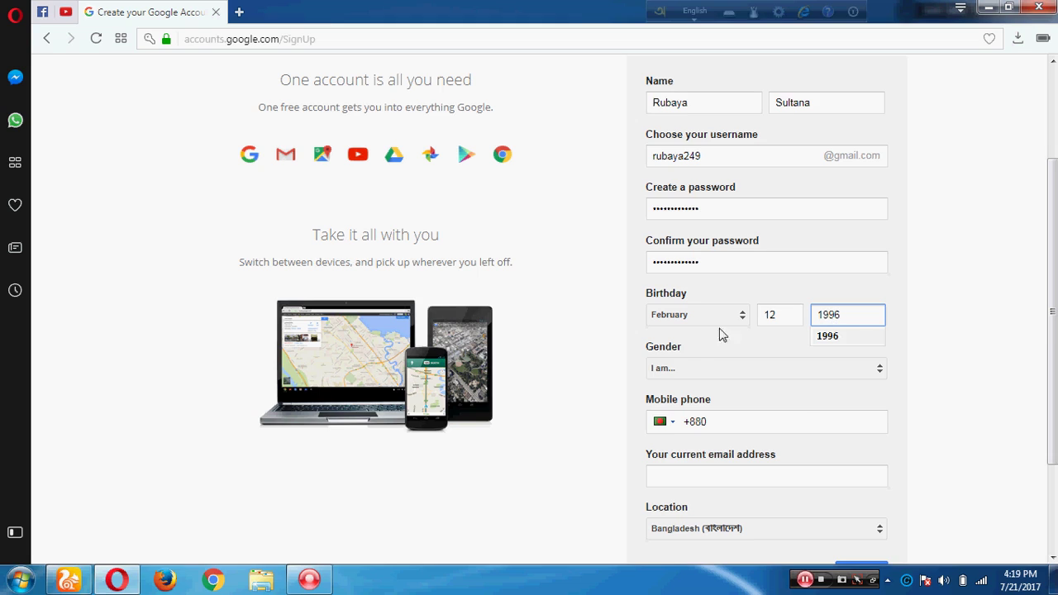
{"action": "left_click", "coordinate": [693, 373]}
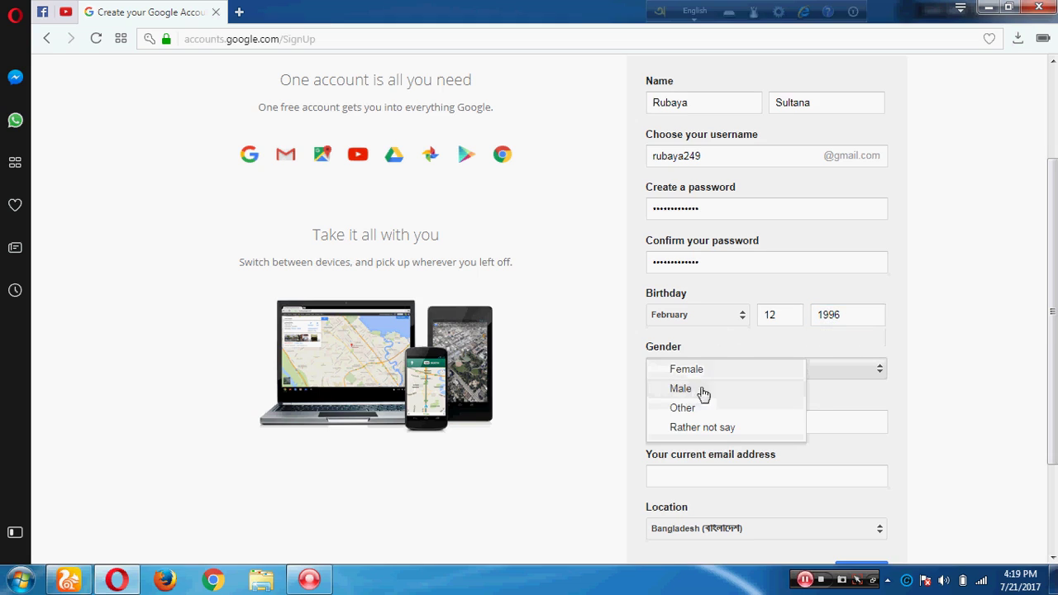
{"action": "left_click", "coordinate": [678, 368]}
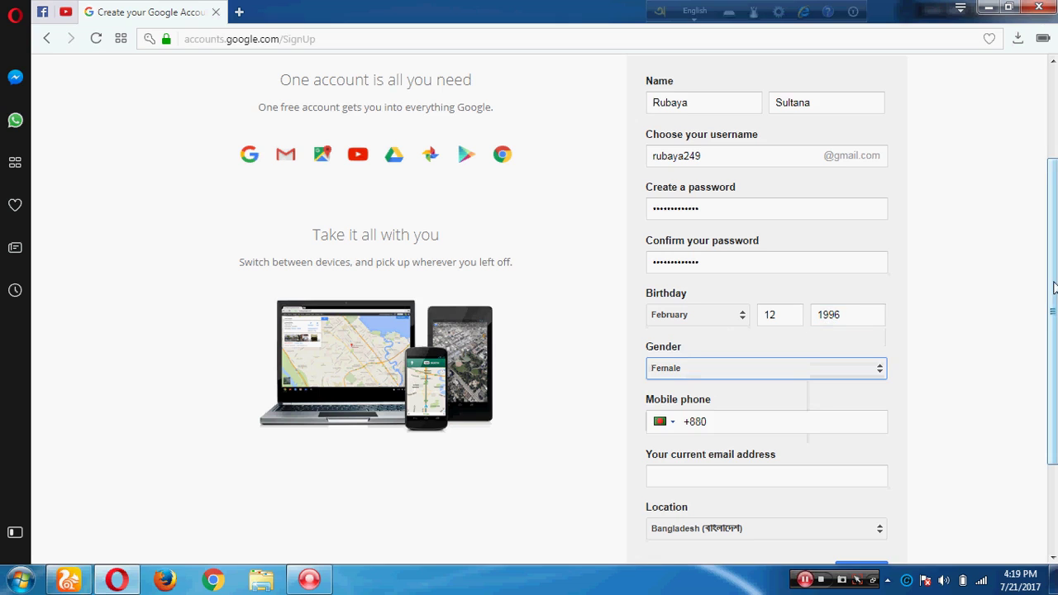
Fill in the mobile number from the autofill suggestion and keep Bangladesh as location
{"action": "scroll", "coordinate": [1044, 366], "scroll_direction": "down", "scroll_amount": 3}
{"action": "left_click", "coordinate": [819, 294]}
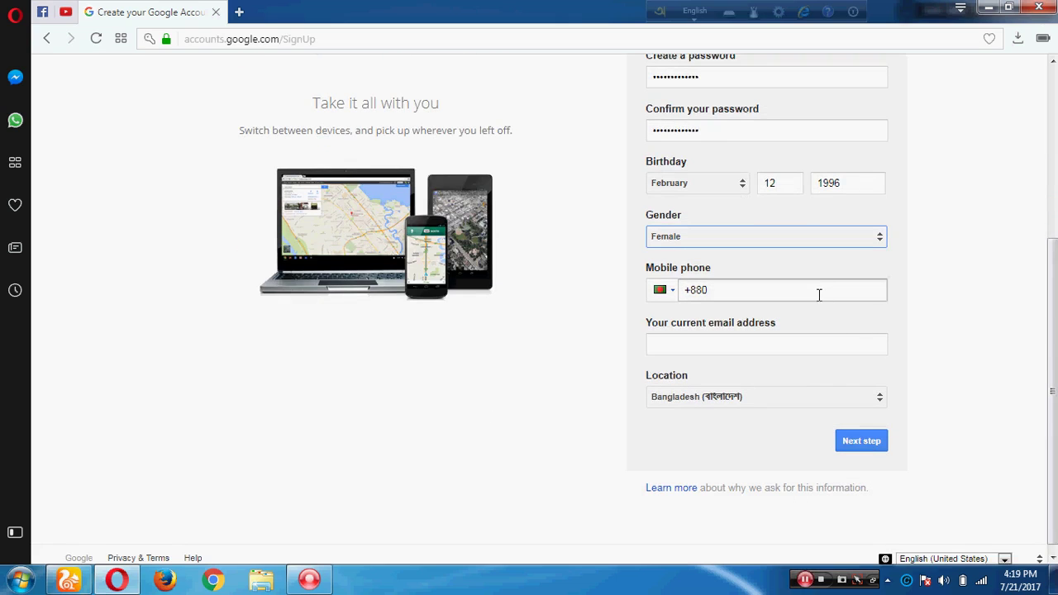
{"action": "type", "text": "16222"}
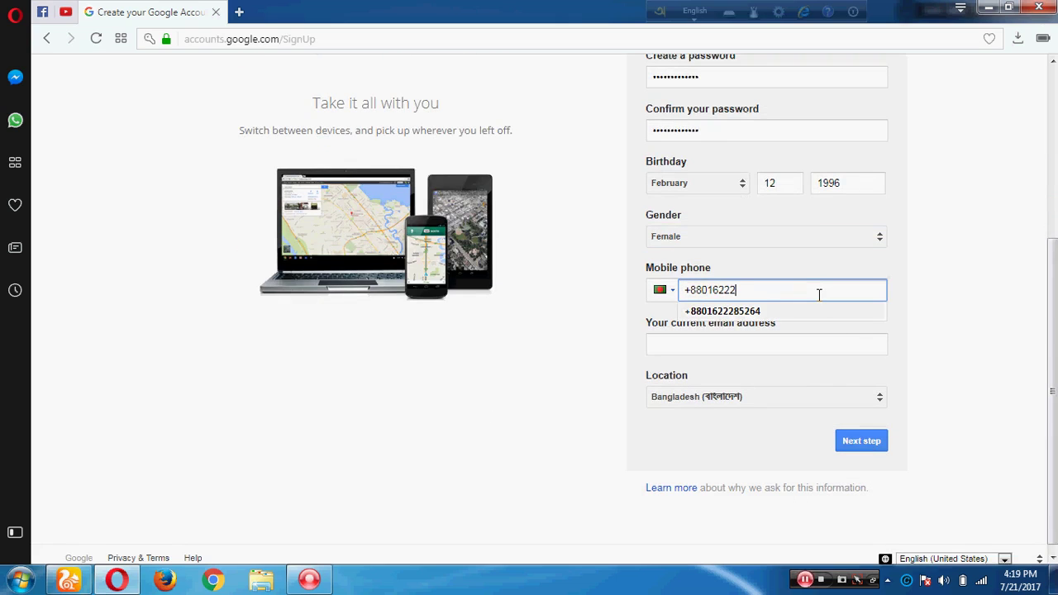
{"action": "left_click", "coordinate": [792, 311]}
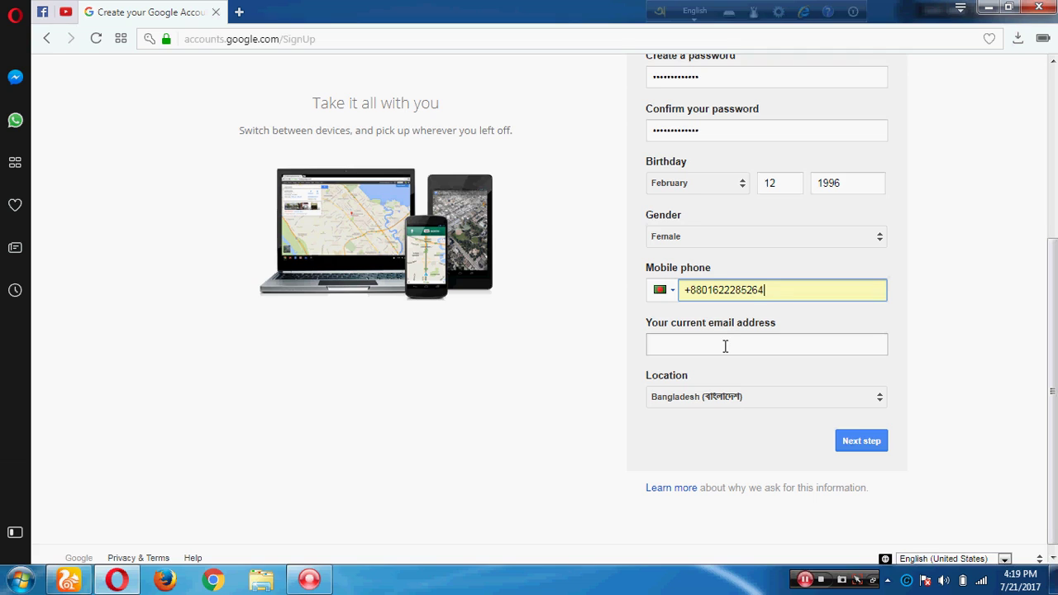
{"action": "left_click", "coordinate": [753, 397]}
{"action": "left_click", "coordinate": [753, 397]}
Submit with Next step, skip to the end of Privacy and Terms, and click I AGREE
{"action": "left_click", "coordinate": [874, 442]}
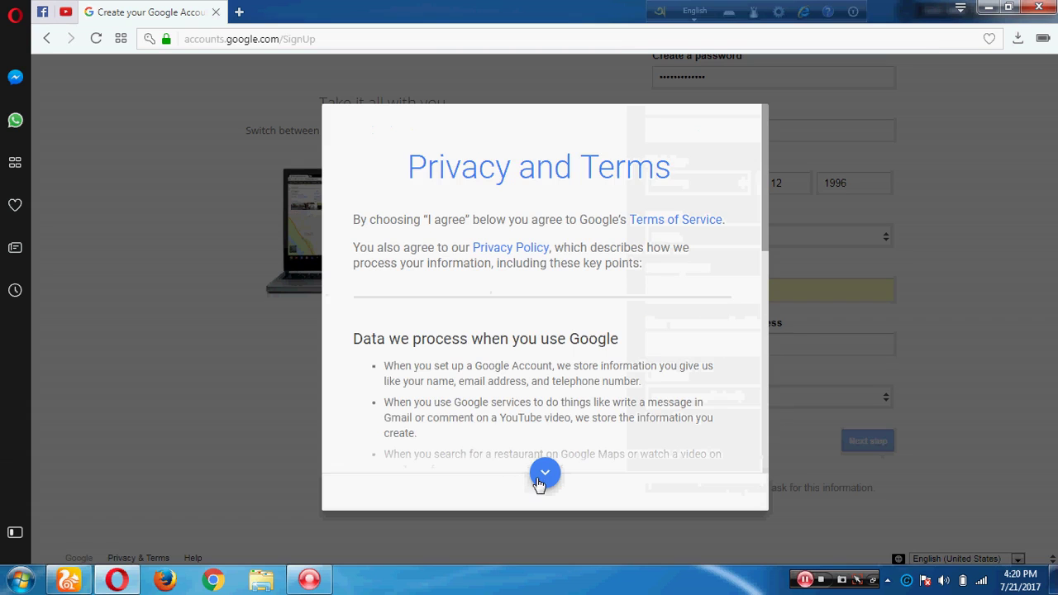
{"action": "left_click", "coordinate": [541, 478]}
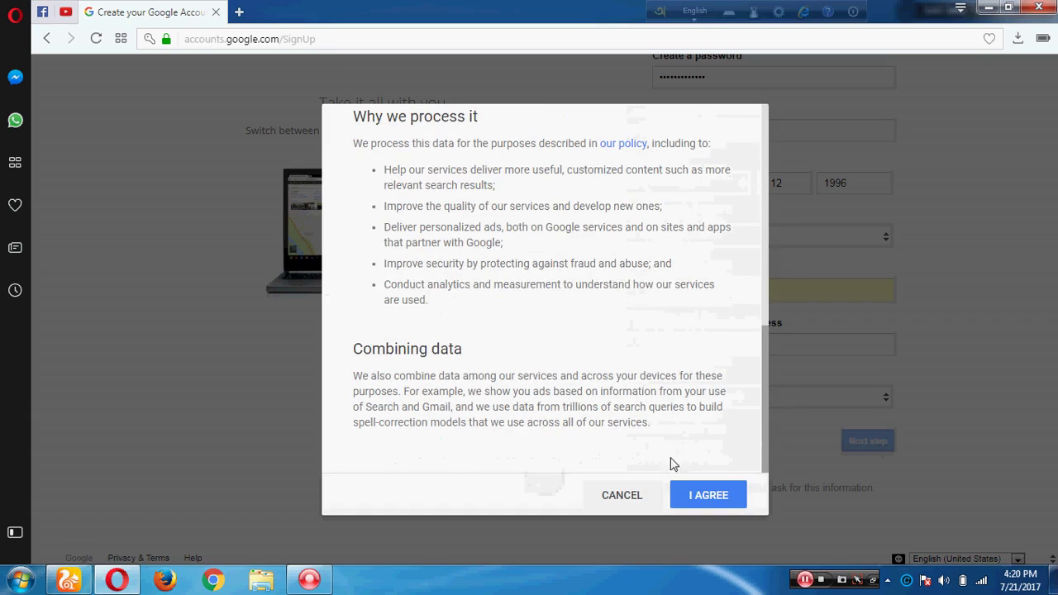
{"action": "left_click", "coordinate": [734, 499]}
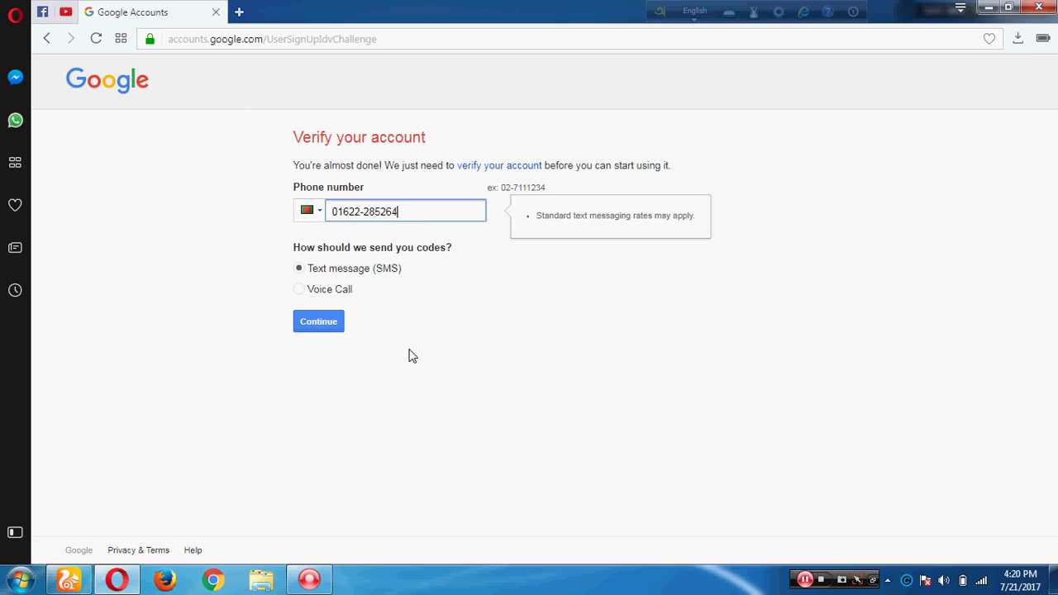
Close the Google Accounts tab and open YouTube from Speed Dial in a new tab
{"action": "left_click", "coordinate": [215, 14]}
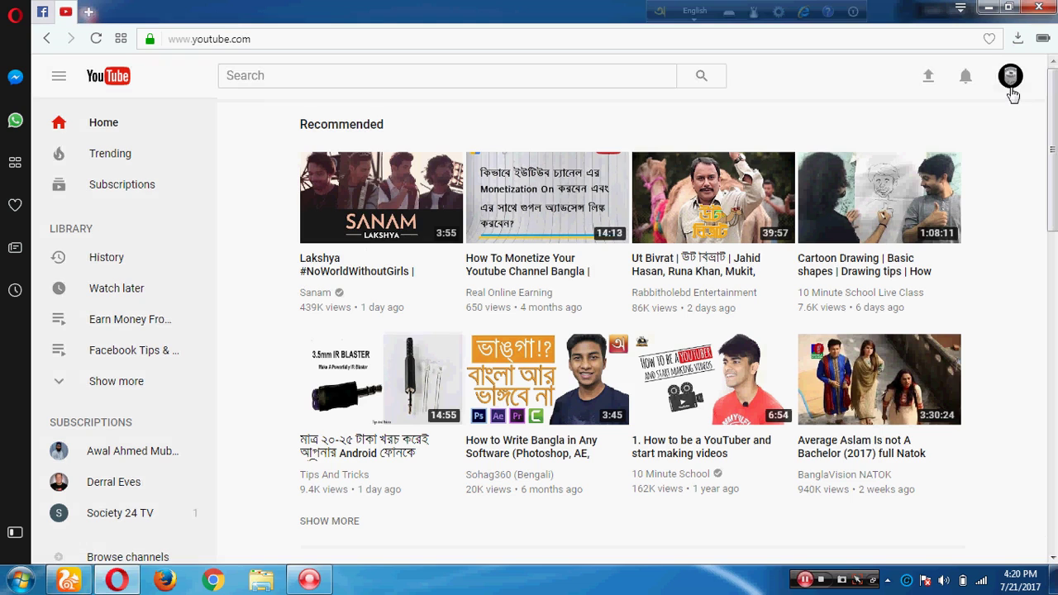
{"action": "mouse_move", "coordinate": [1051, 149]}
{"action": "left_mouse_down"}
{"action": "mouse_move", "coordinate": [1052, 219]}
{"action": "mouse_move", "coordinate": [1052, 149]}
{"action": "left_mouse_up"}
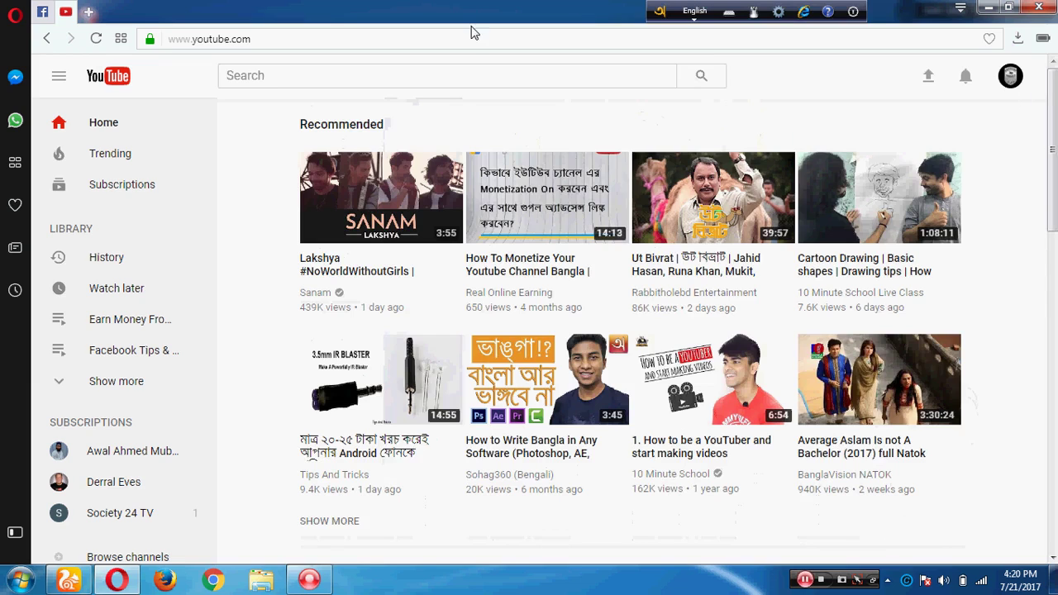
{"action": "left_click", "coordinate": [88, 12]}
{"action": "left_click", "coordinate": [583, 255]}
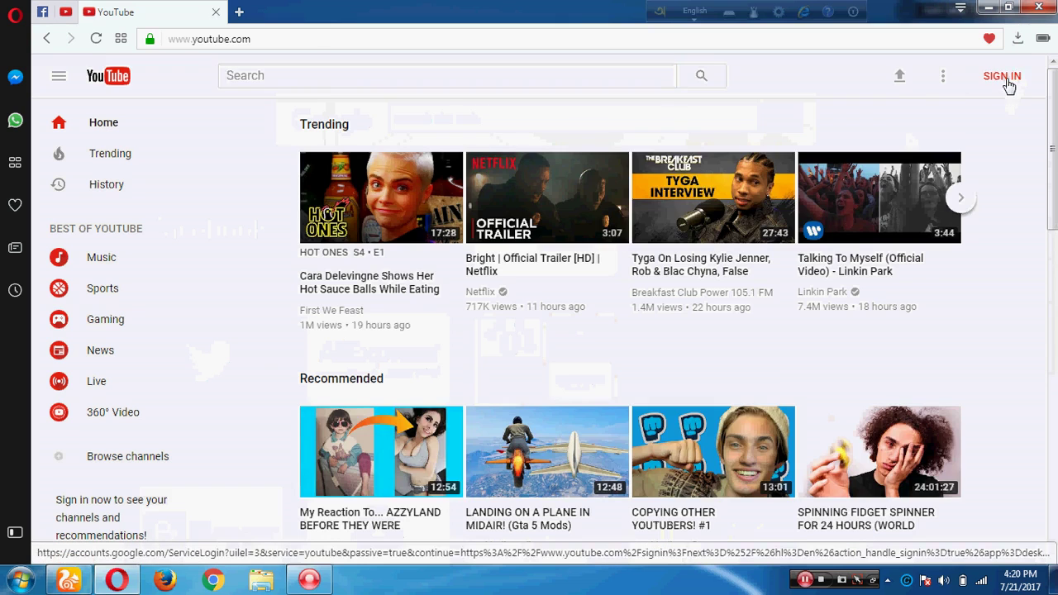
Sign in to YouTube with the first saved Google account and its autofilled password
{"action": "left_click", "coordinate": [1005, 80]}
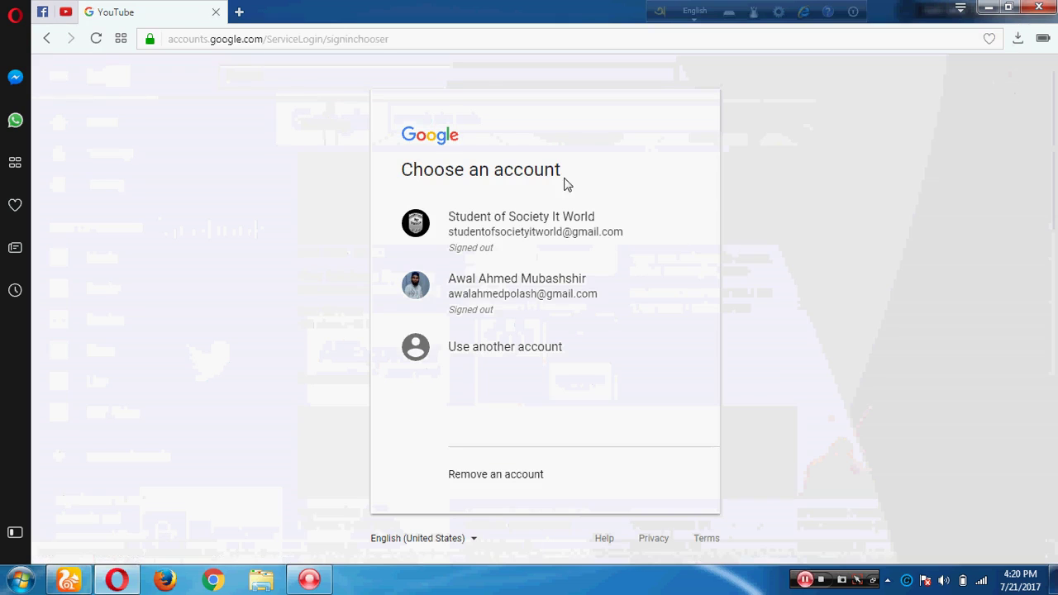
{"action": "left_click", "coordinate": [520, 223]}
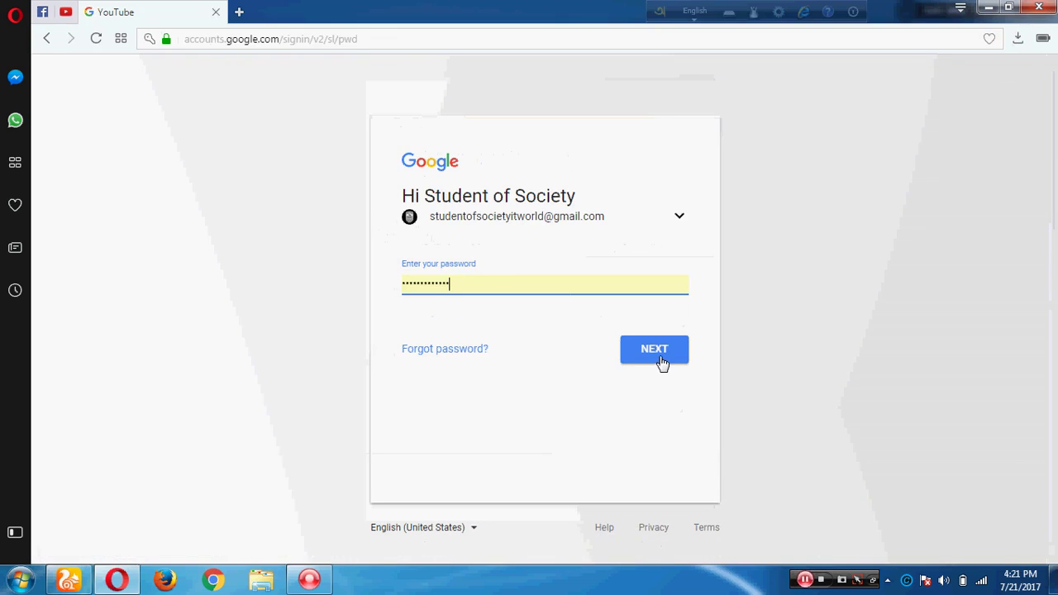
{"action": "left_click", "coordinate": [660, 364]}
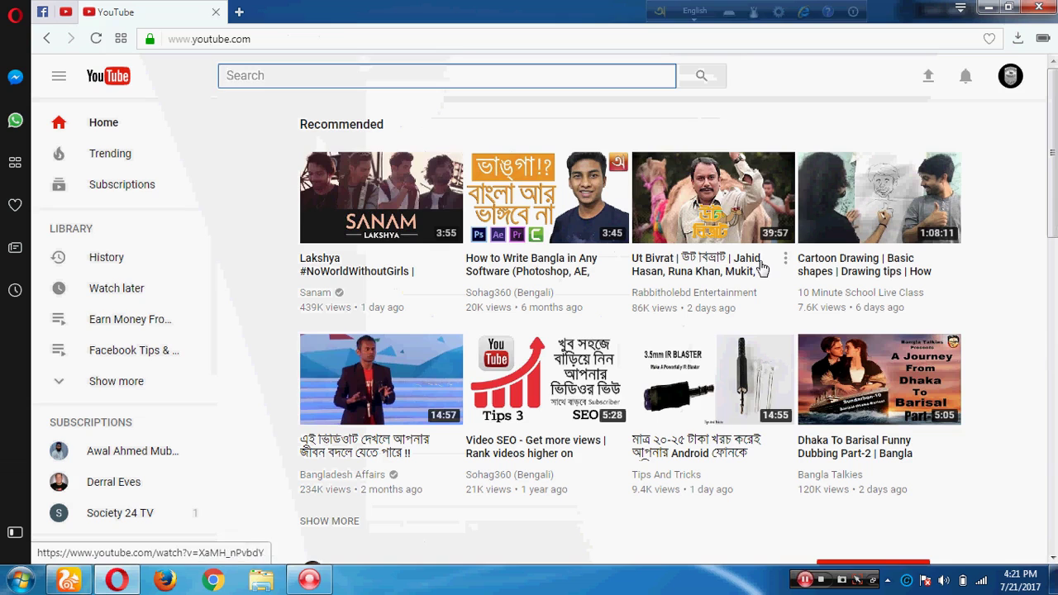
Minimize Opera and run the desktop RAM cleaner gadget to bring memory use down to 49%
{"action": "left_click", "coordinate": [989, 9]}
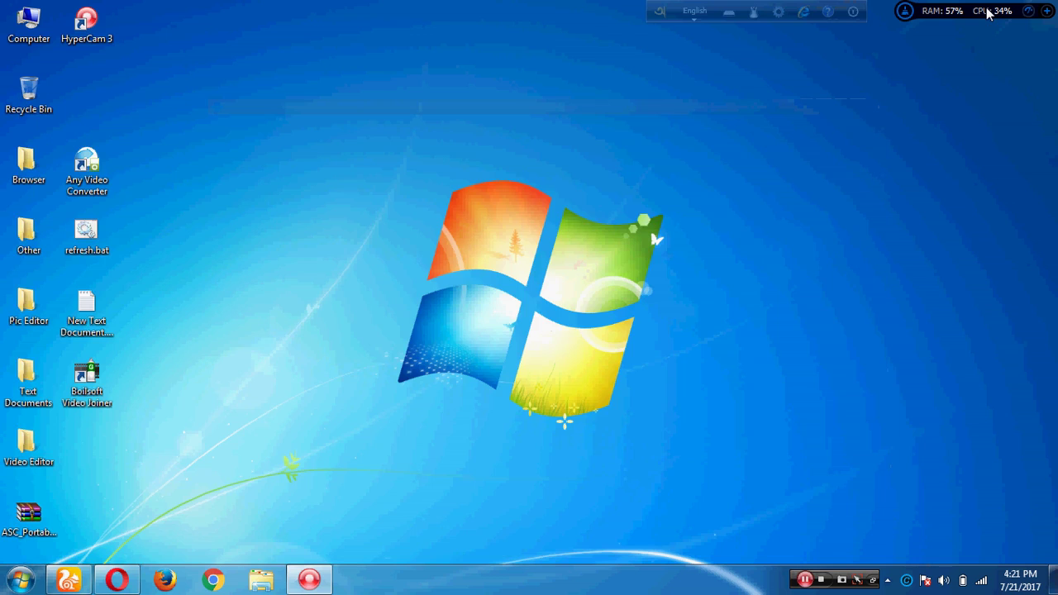
{"action": "left_click", "coordinate": [905, 17]}
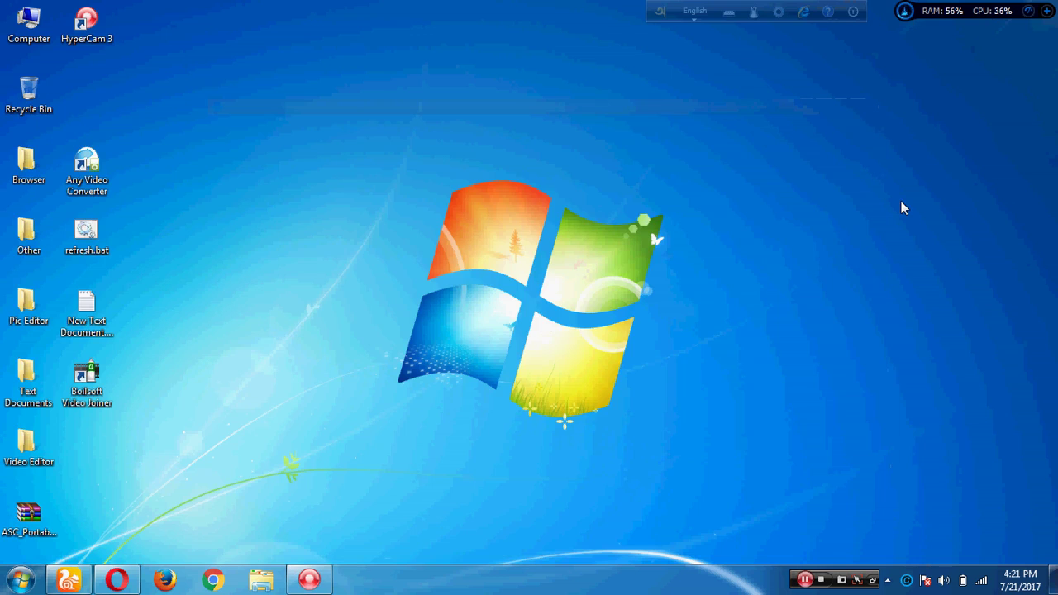